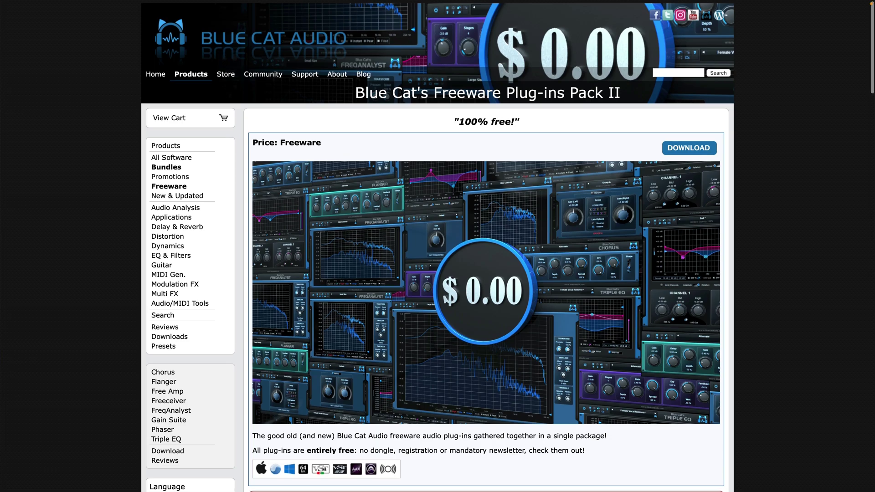
# Scroll the Freeware Plug-ins Pack II page down to the Mac and Windows download buttons.
pyautogui.scroll(-7, 510, 246)
pyautogui.scroll(-14, 482, 91)
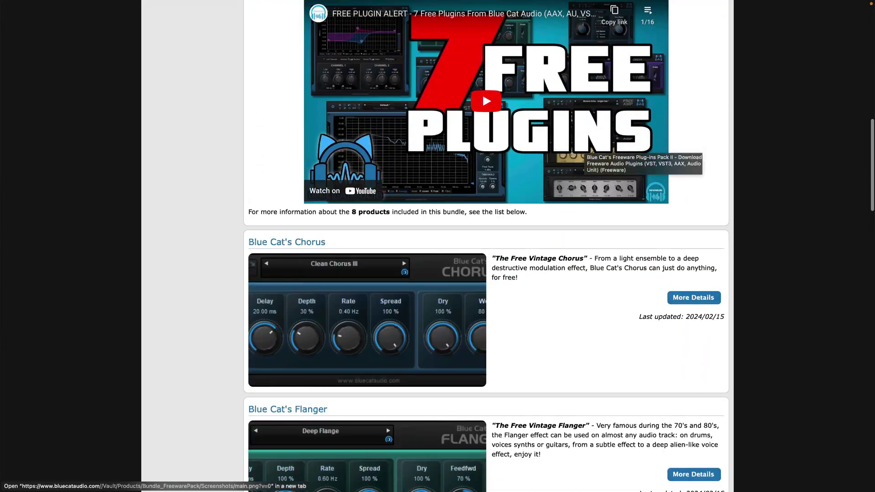
pyautogui.scroll(-8, 487, 246)
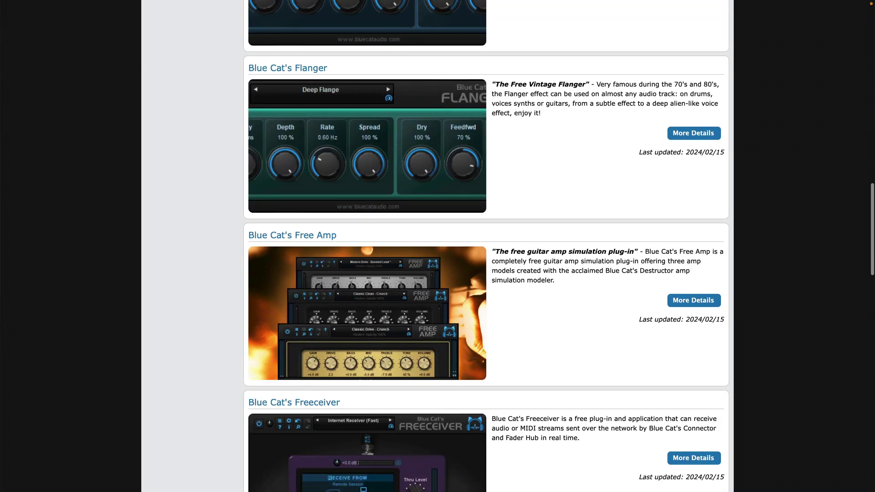
pyautogui.scroll(-6, 486, 246)
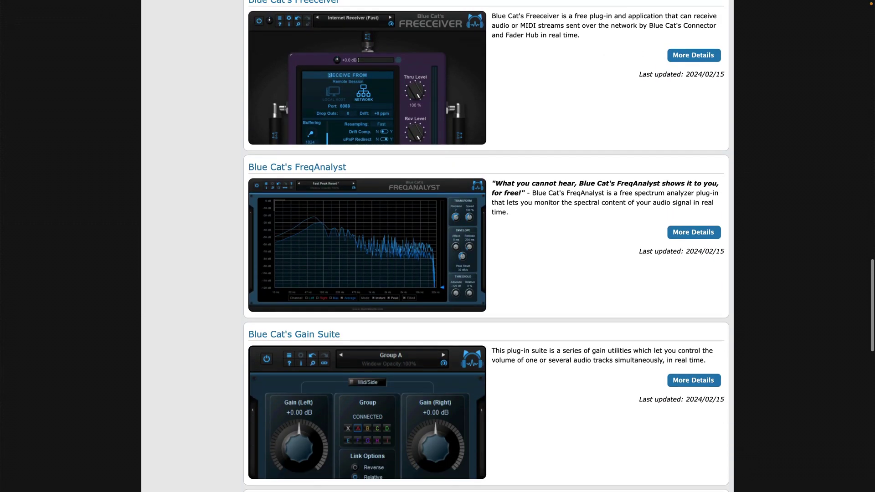
pyautogui.scroll(-10, 584, 145)
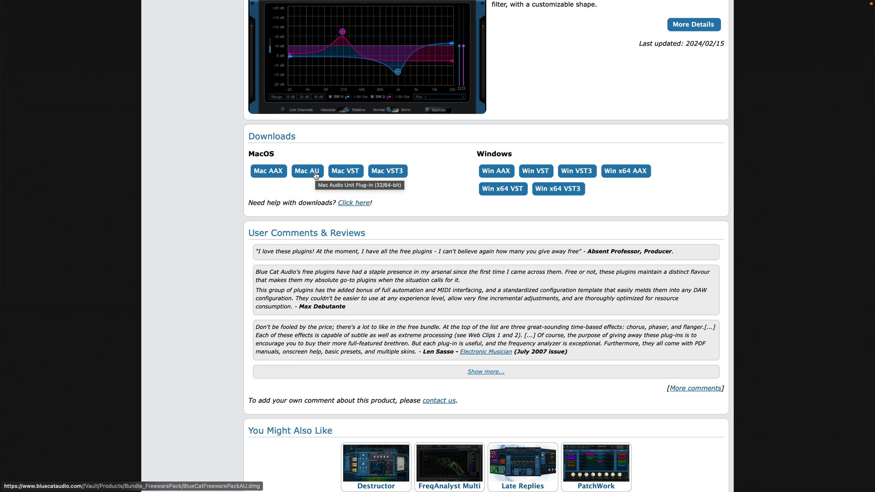
# Download the 223.3 MB Mac AU pack, BlueCatFreewarePackAU.dmg, and check its progress in Downloads.
pyautogui.click(316, 175)
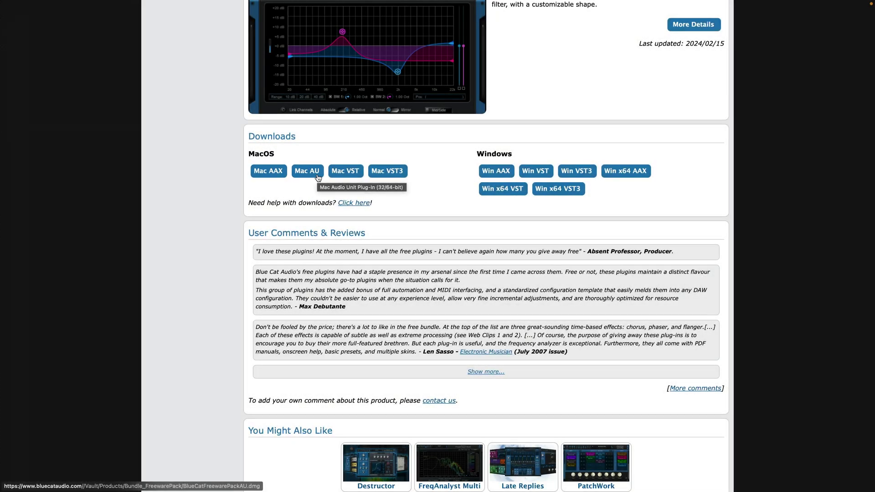
pyautogui.click(319, 178)
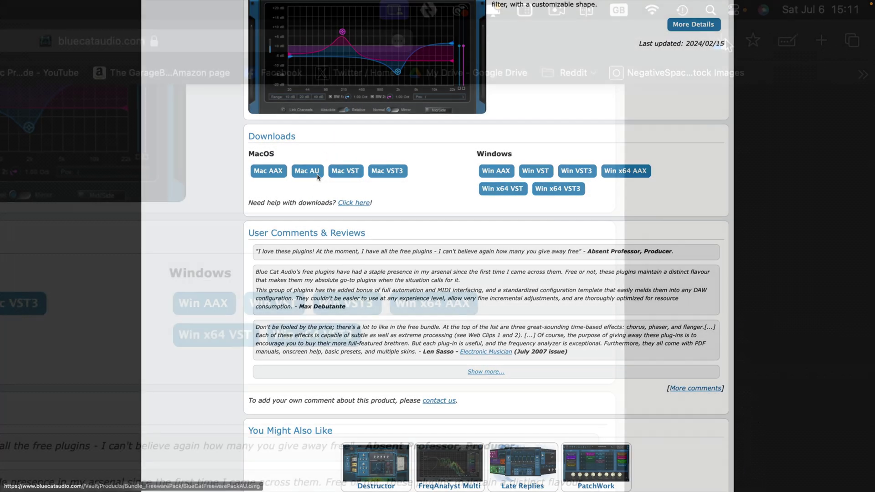
pyautogui.click(788, 12)
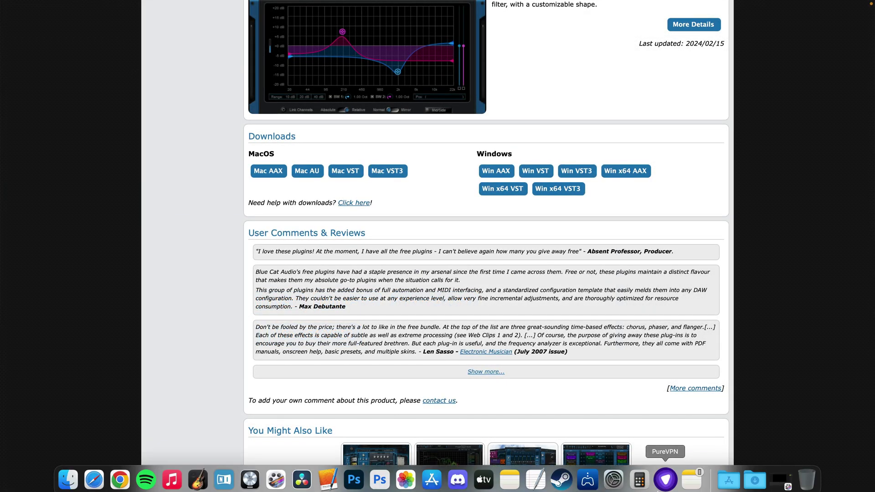
# Mount BlueCatFreewarePackAU.dmg from Downloads and try the installer package, dismissing macOS's blocked-app warning.
pyautogui.click(755, 478)
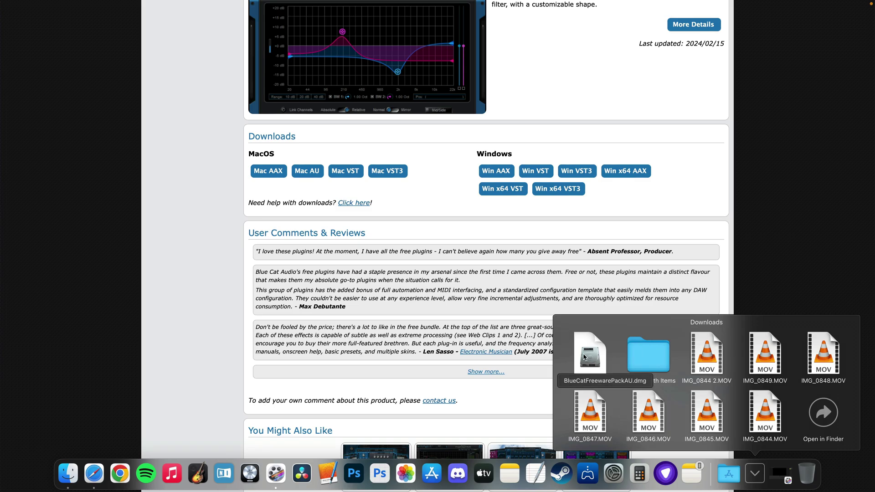
pyautogui.click(590, 355)
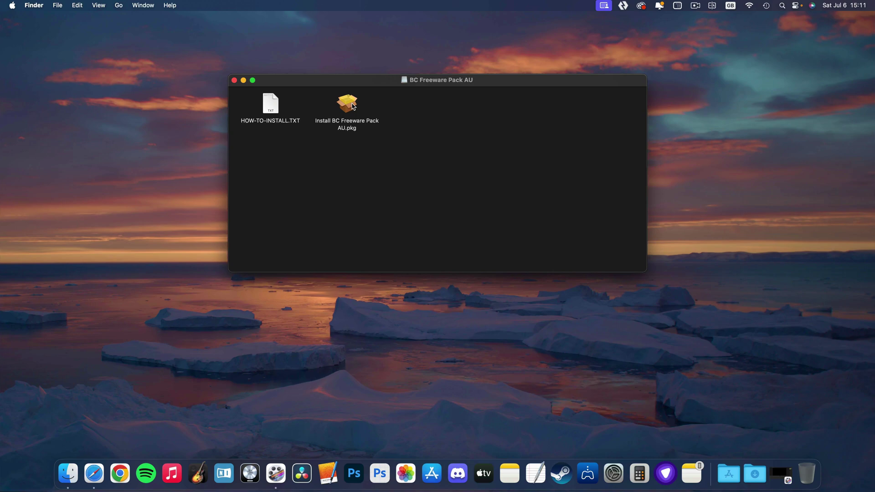
pyautogui.doubleClick(353, 106)
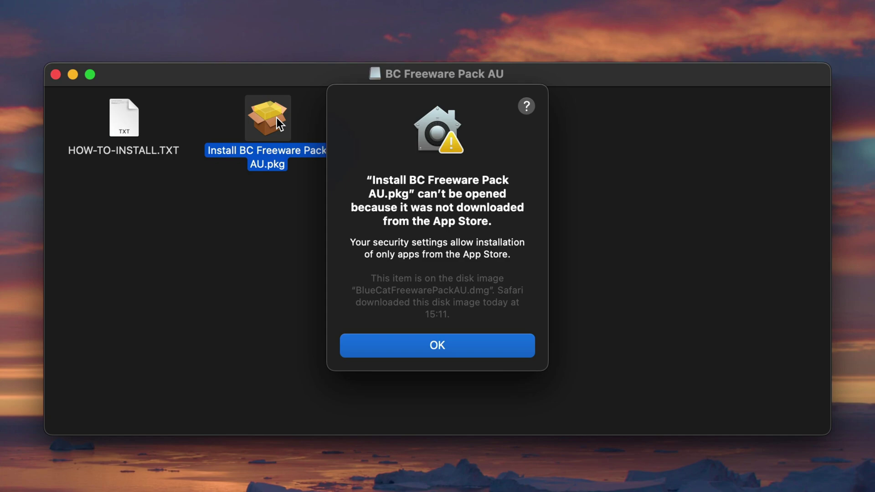
pyautogui.click(494, 339)
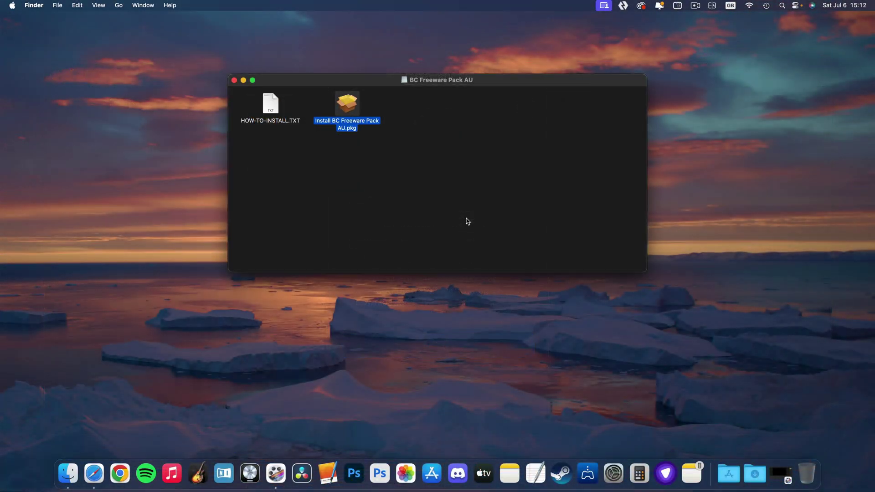
# In Privacy & Security, allow apps from the App Store and identified developers, confirming with the account password.
pyautogui.click(614, 473)
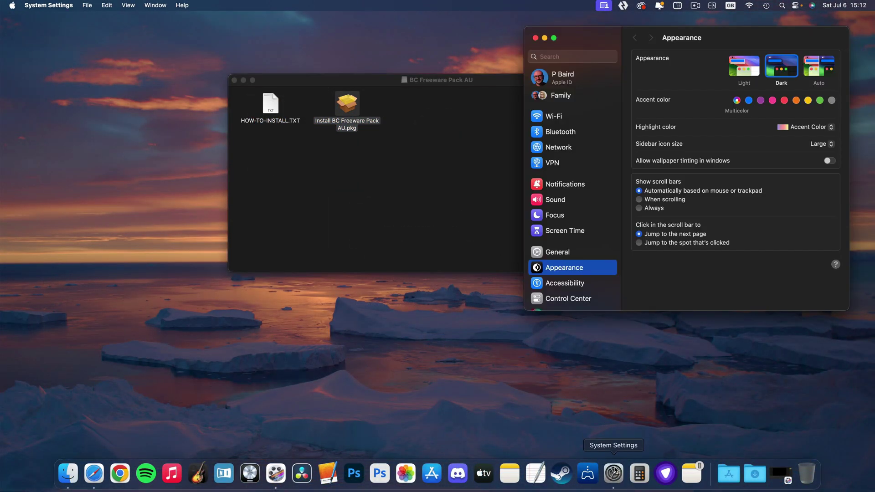
pyautogui.scroll(-5, 598, 223)
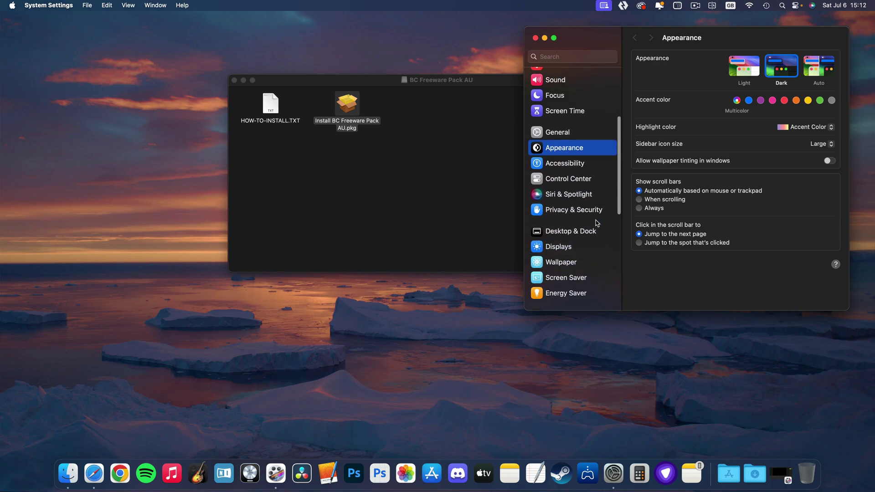
pyautogui.click(586, 214)
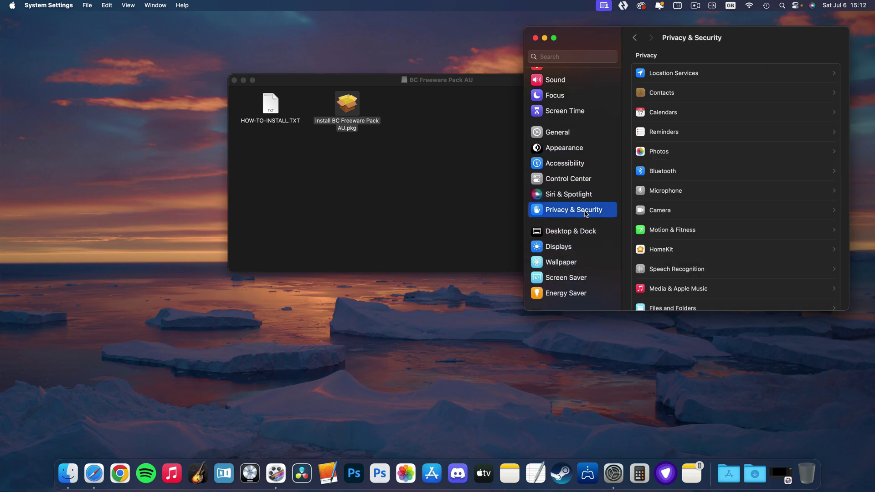
pyautogui.scroll(-10, 735, 197)
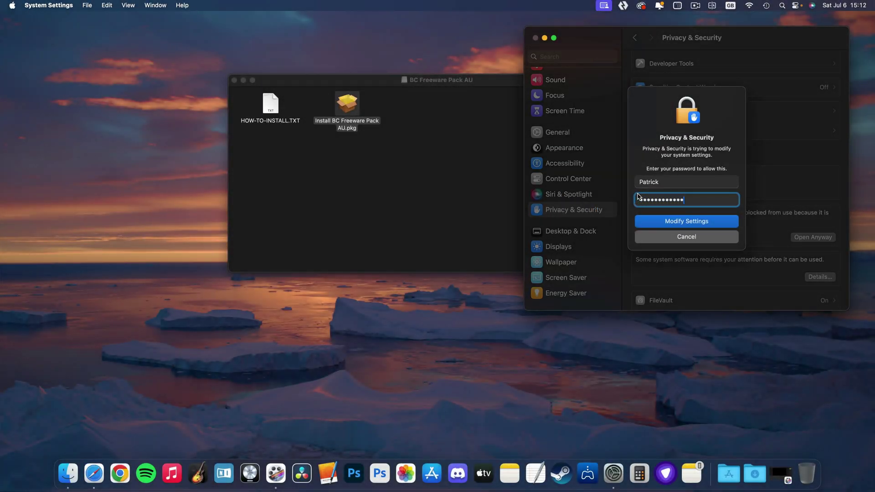
pyautogui.press('Return')
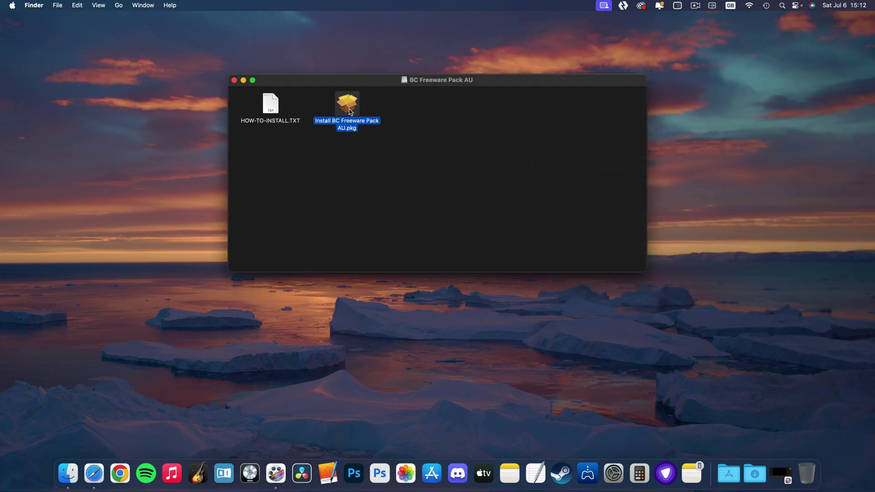
# Relaunch the BC Freeware Pack AU installer, agree to the licence, and install on Macintosh HD with the admin password.
pyautogui.doubleClick(350, 112)
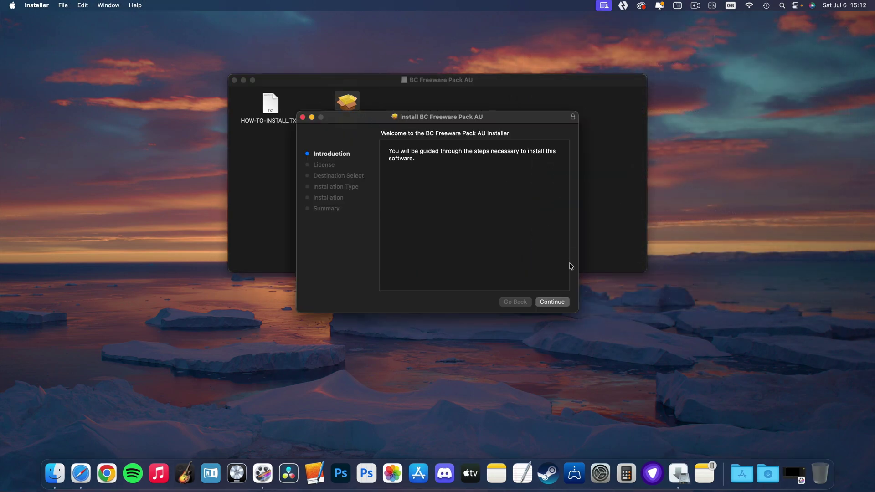
pyautogui.click(564, 303)
pyautogui.scroll(-15, 522, 216)
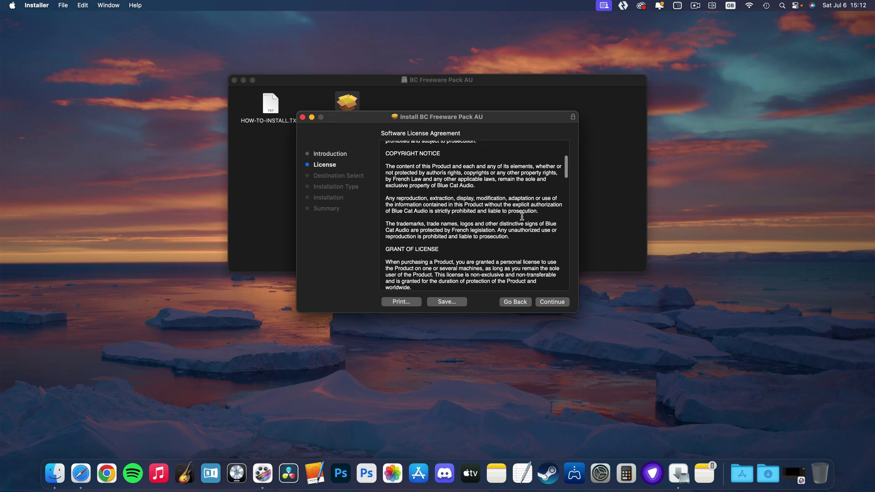
pyautogui.scroll(-15, 522, 216)
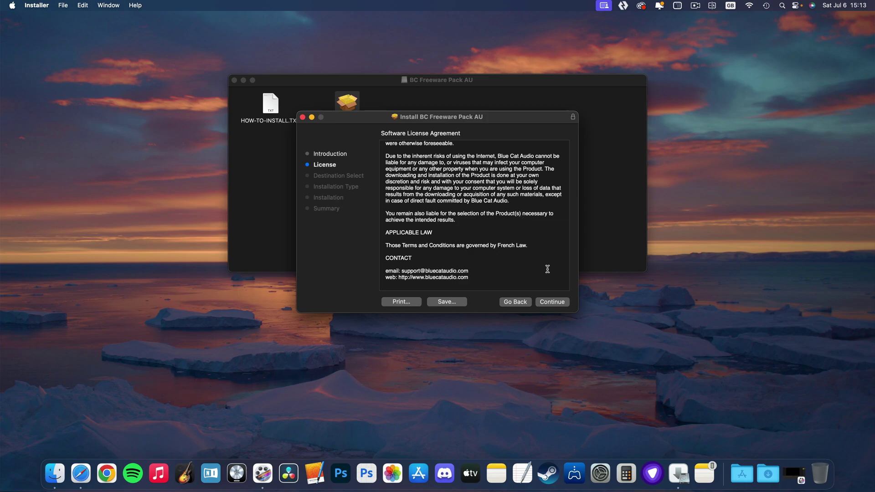
pyautogui.click(559, 304)
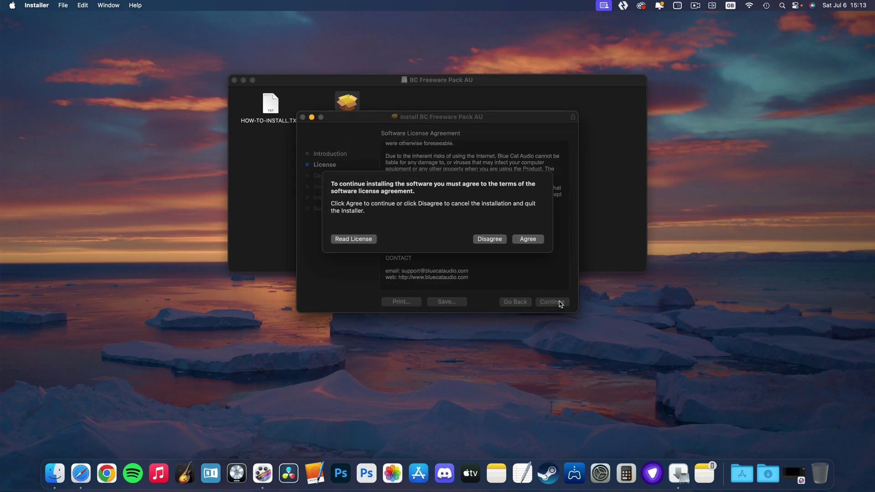
pyautogui.click(528, 240)
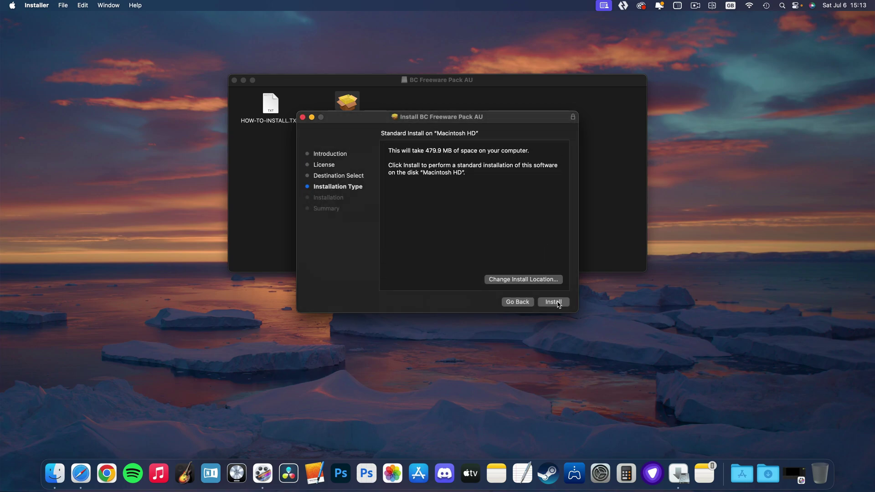
pyautogui.click(558, 304)
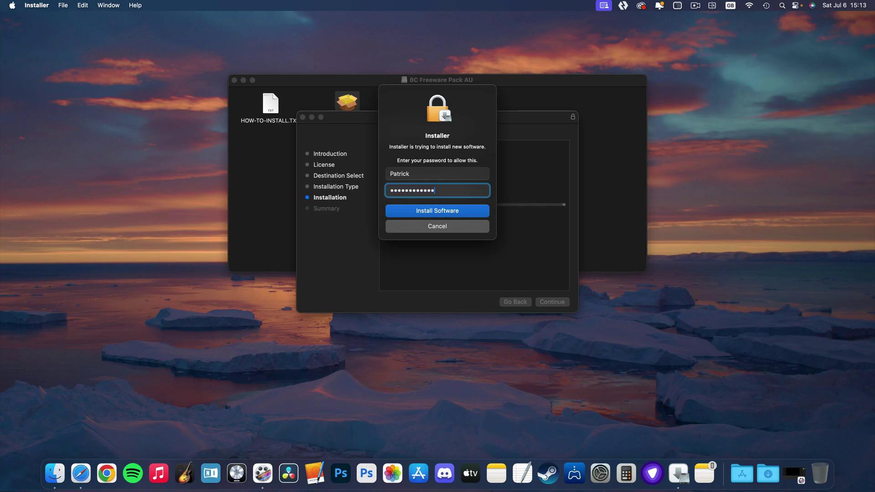
pyautogui.press('Return')
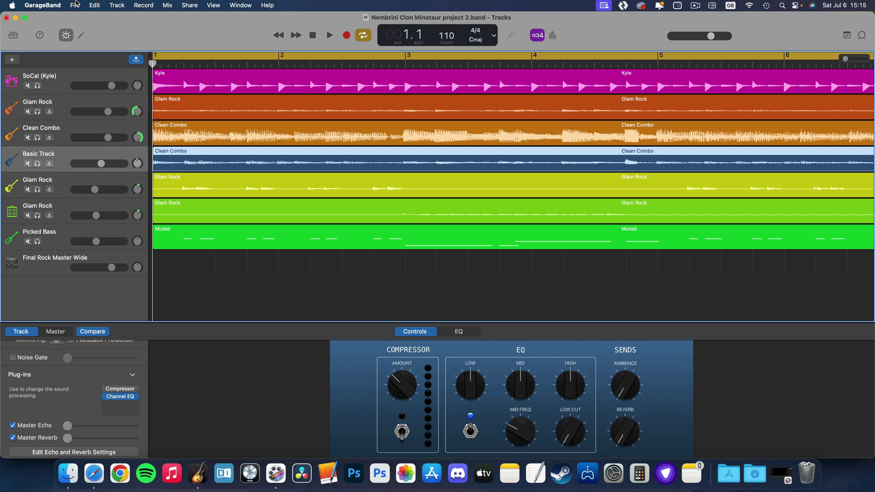
# Open GarageBand Settings and review the Audio/MIDI pane, where Audio Units are enabled.
pyautogui.click(56, 6)
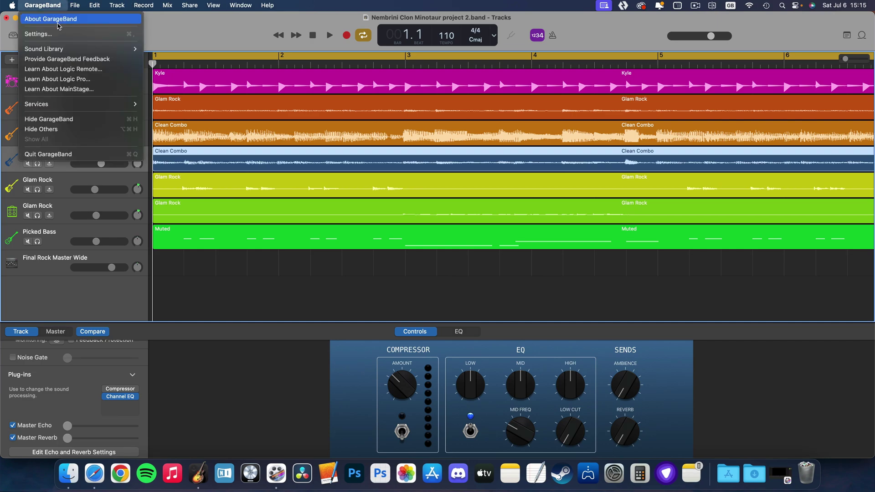
pyautogui.click(102, 37)
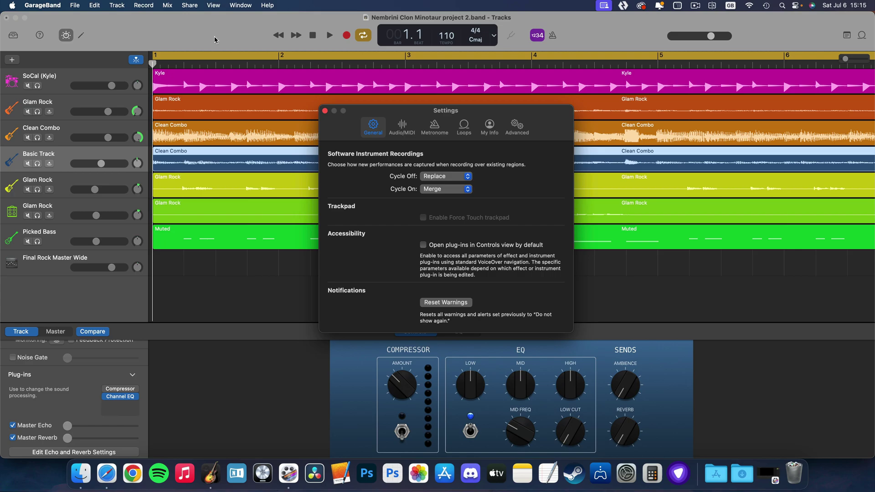
pyautogui.click(403, 127)
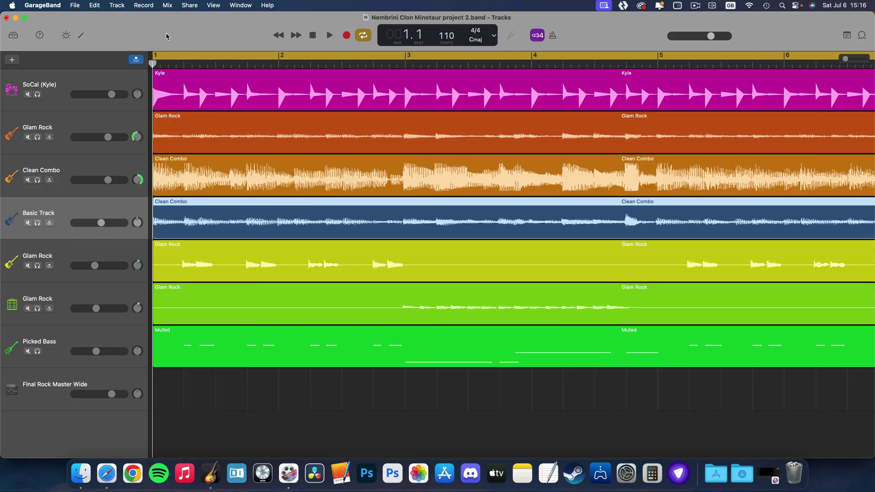
# Show the Smart Controls panel with Basic Track's plug-in slots.
pyautogui.click(67, 36)
pyautogui.click(66, 35)
pyautogui.click(66, 35)
pyautogui.click(67, 35)
pyautogui.click(67, 36)
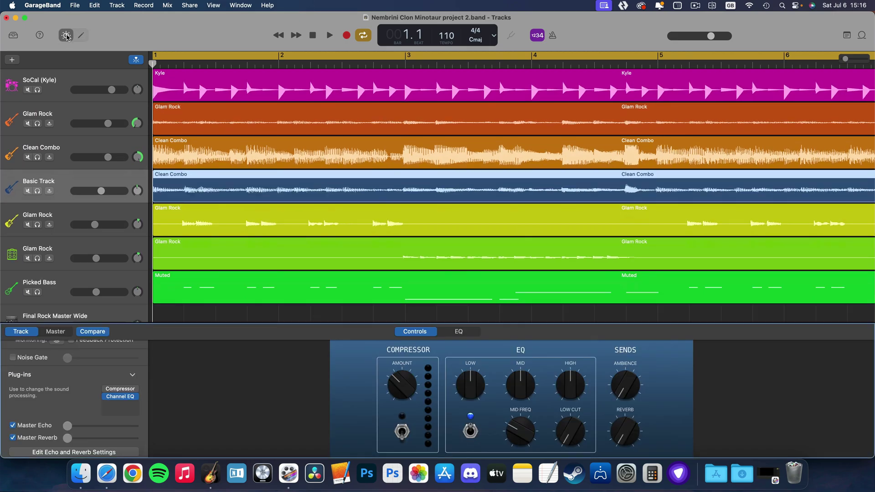
pyautogui.click(66, 36)
pyautogui.click(67, 35)
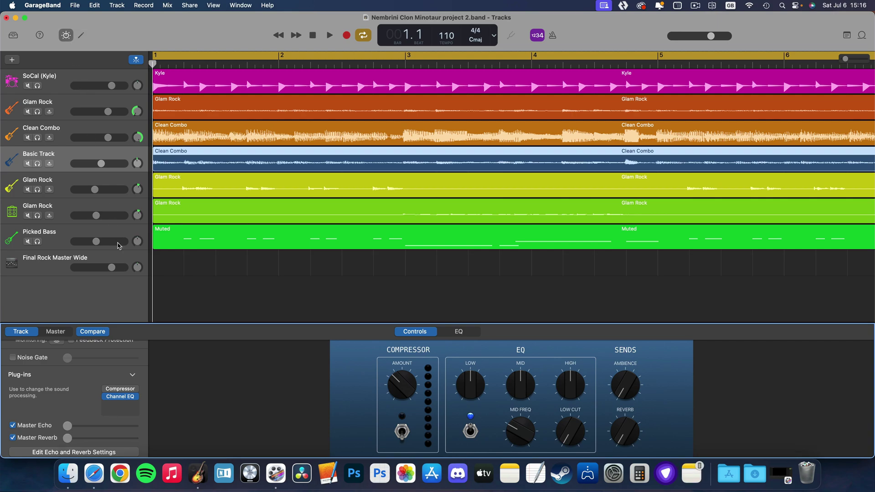
# Load Audio Units > Blue Cat Audio > BC Free Amp into the empty slot below Channel EQ.
pyautogui.click(132, 405)
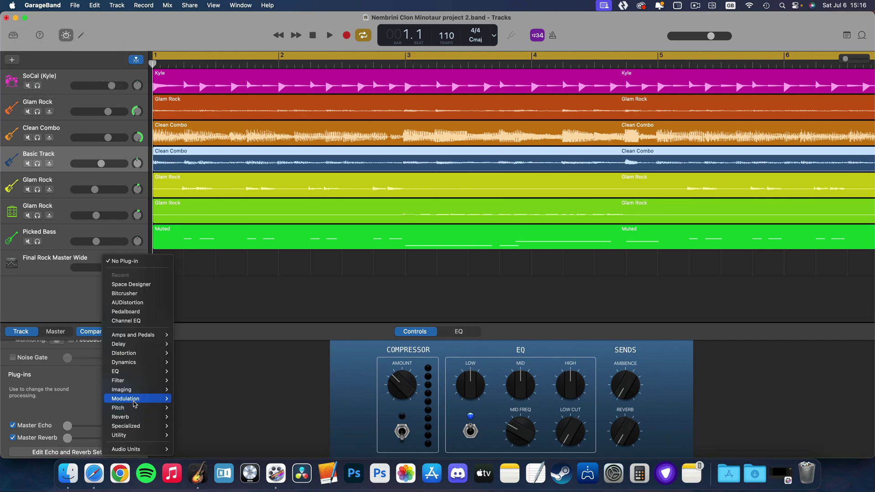
pyautogui.moveTo(149, 452)
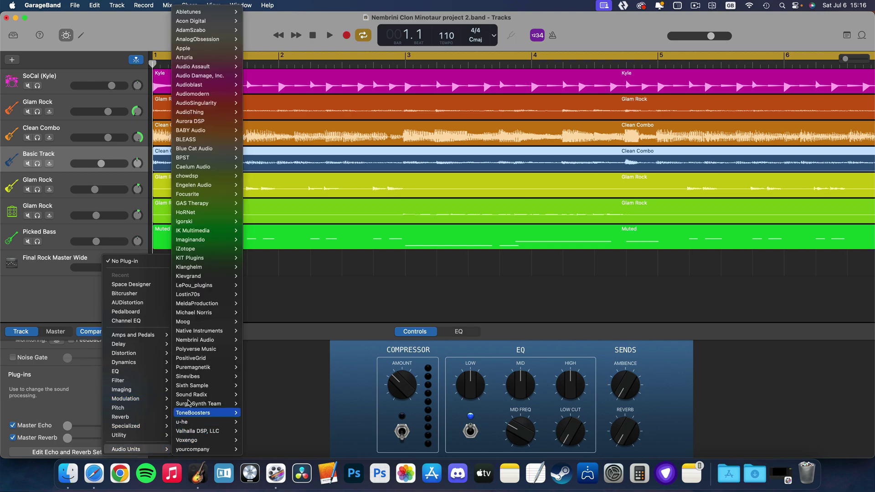
pyautogui.moveTo(201, 152)
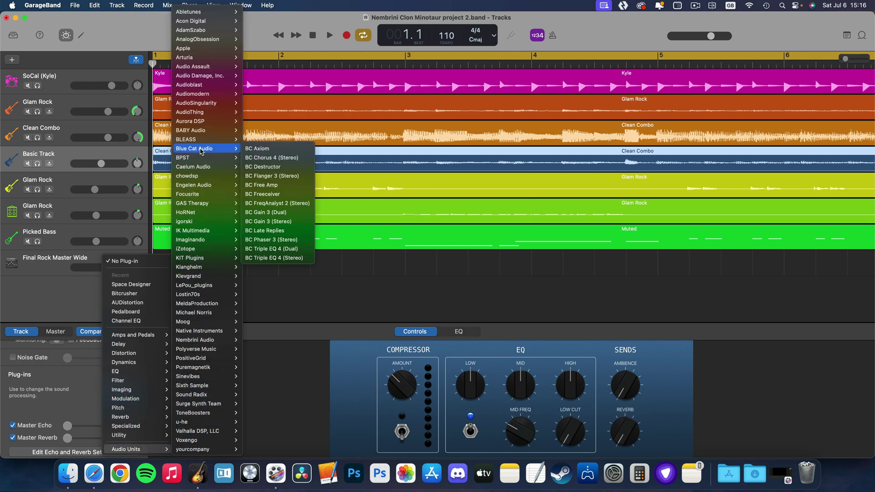
pyautogui.click(305, 190)
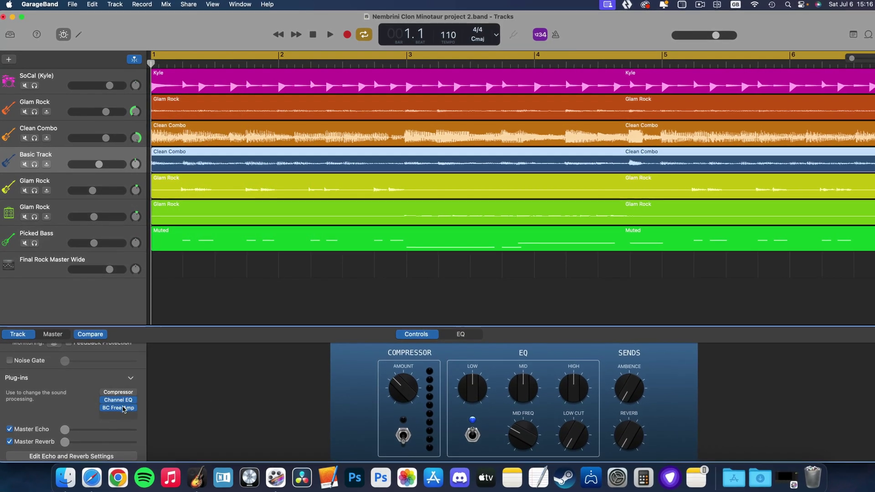
# Open BC Free Amp, solo Basic Track, and step through Modern Drive presets to Classic Drive - Crunchier.
pyautogui.click(123, 408)
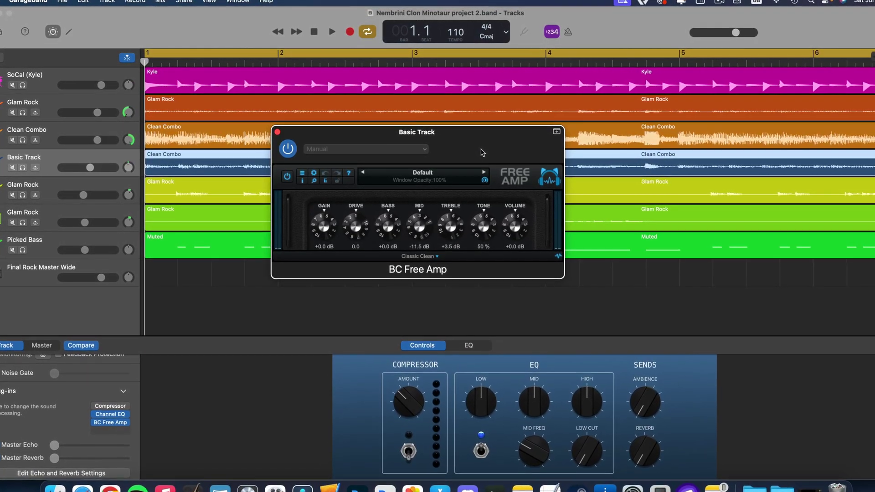
pyautogui.press('s')
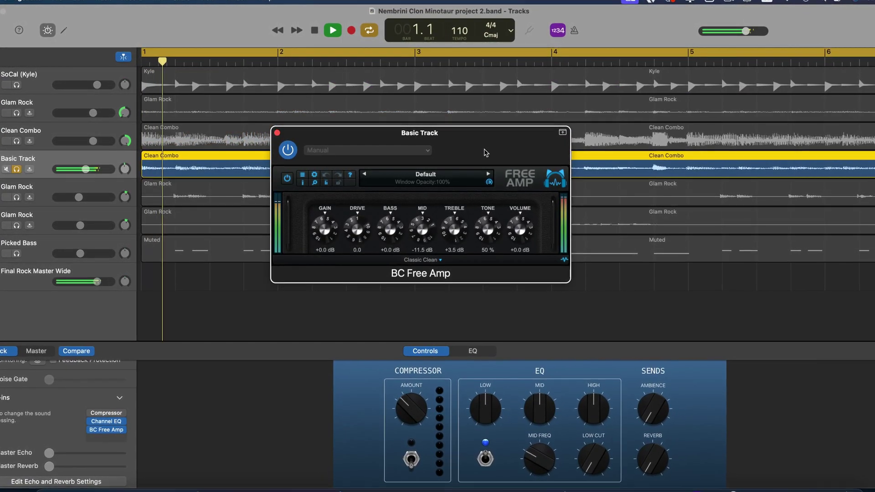
pyautogui.click(491, 175)
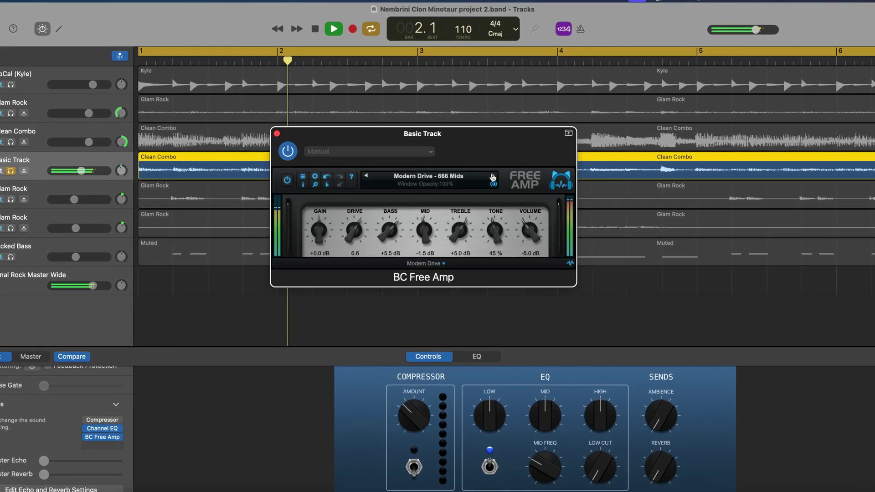
pyautogui.click(496, 177)
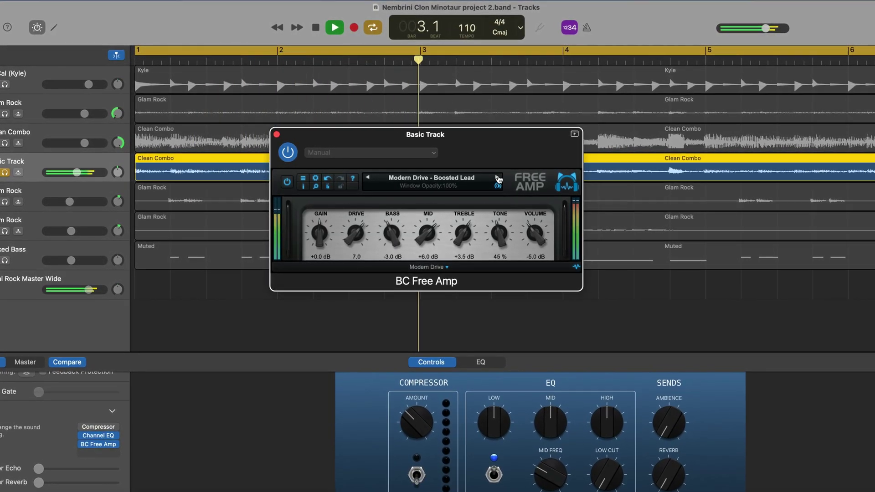
pyautogui.click(501, 179)
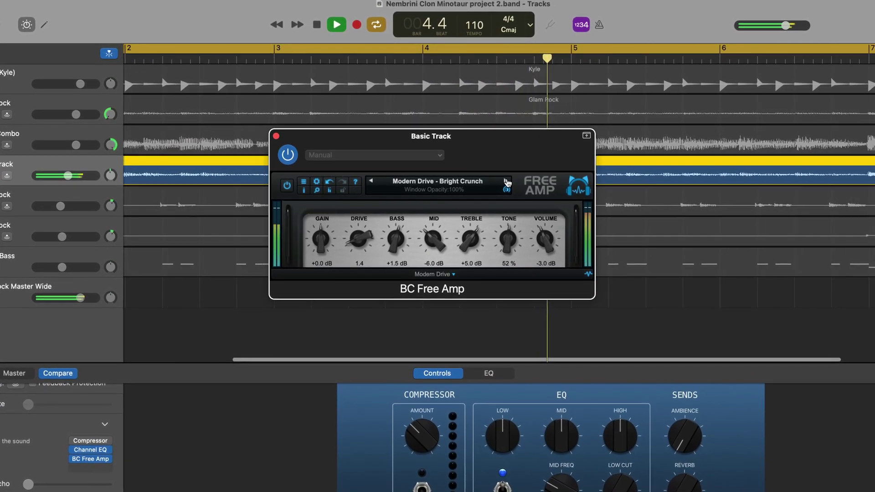
pyautogui.click(505, 181)
pyautogui.click(509, 183)
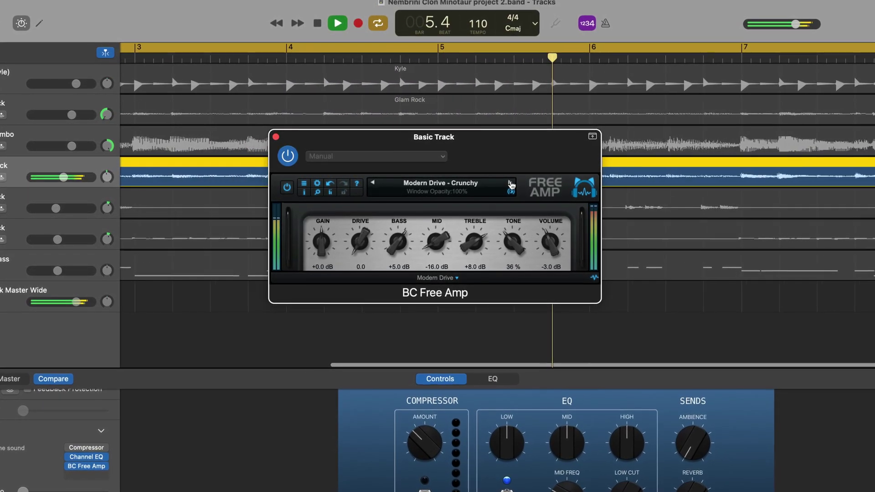
pyautogui.click(510, 183)
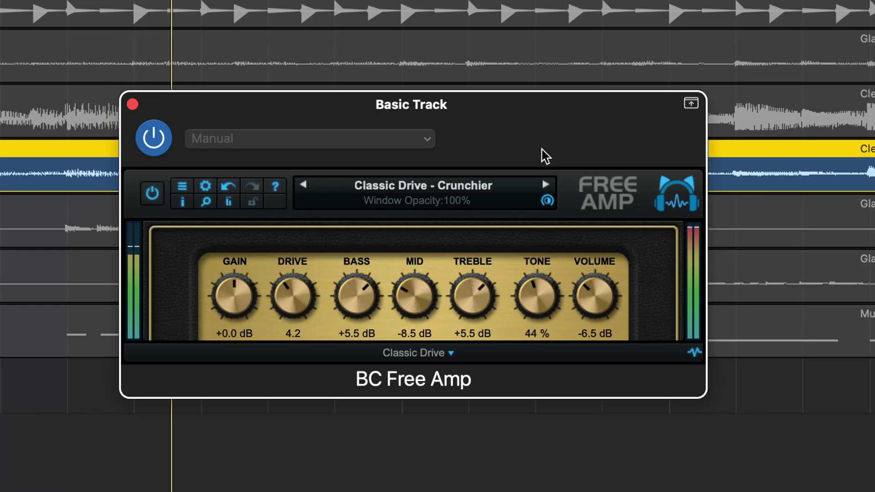